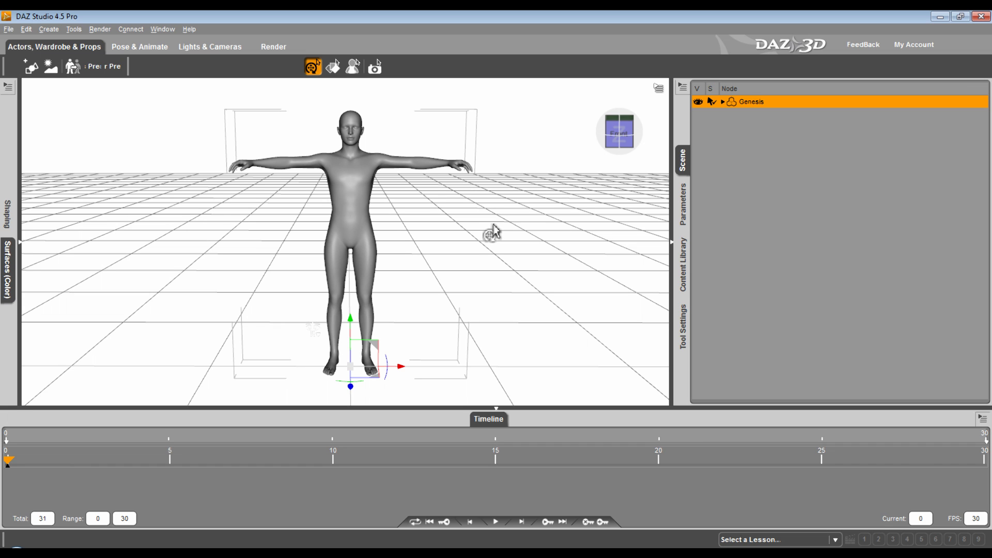
Select the Head of the Genesis figure by clicking it in the viewport
{"action": "left_click", "coordinate": [360, 137]}
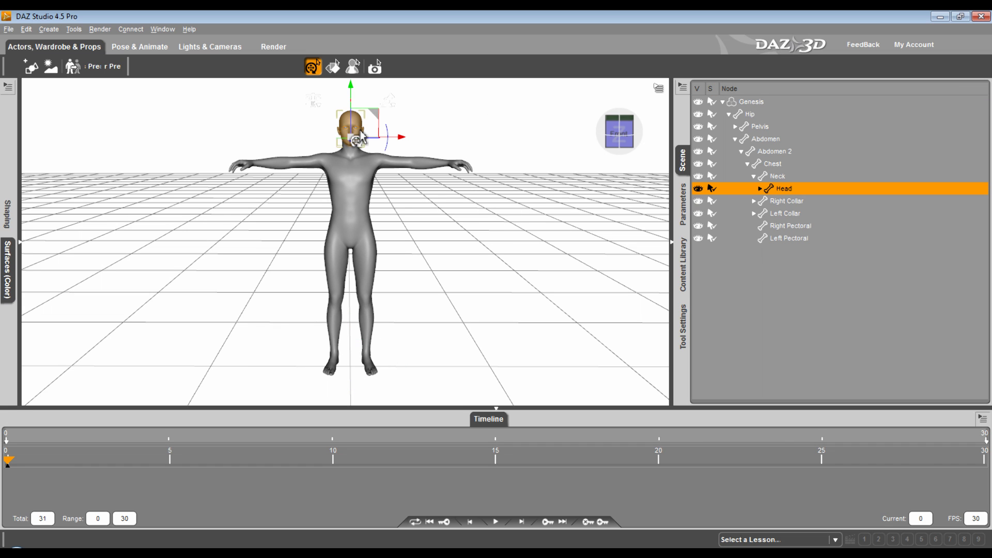
Search the content library for 'iclone' and scroll to the Genesis-to-iClone FaceKey Map preset
{"action": "left_click", "coordinate": [684, 279]}
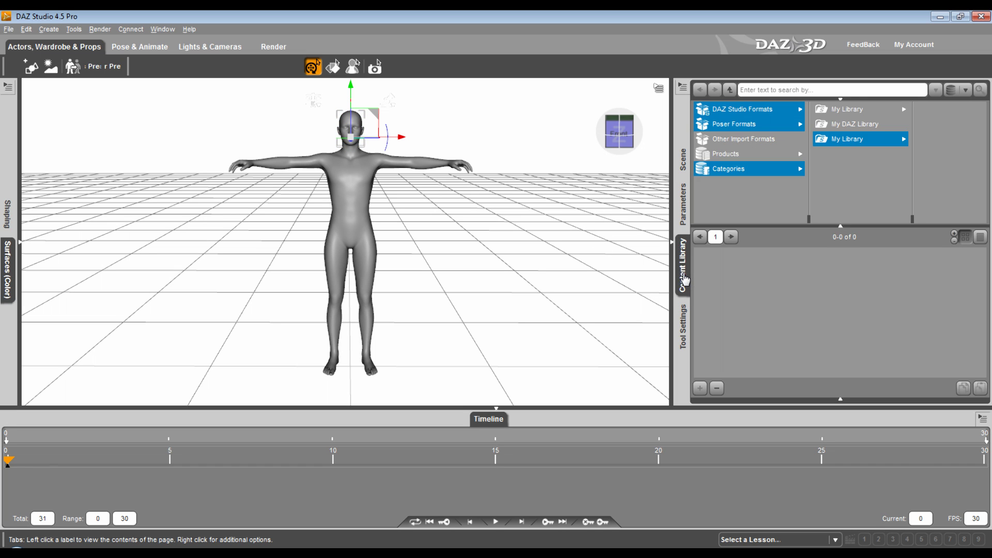
{"action": "left_click", "coordinate": [827, 90]}
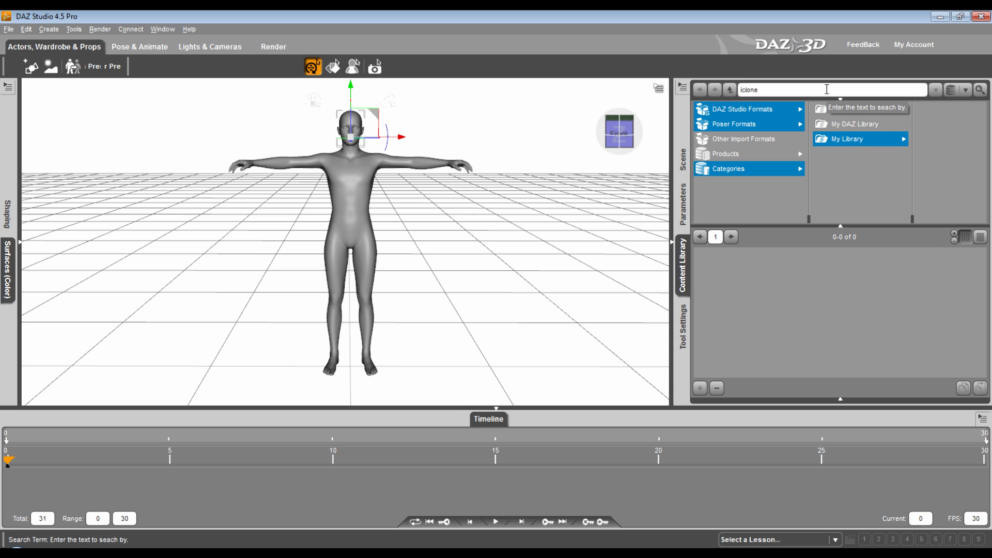
{"action": "key", "text": "Return"}
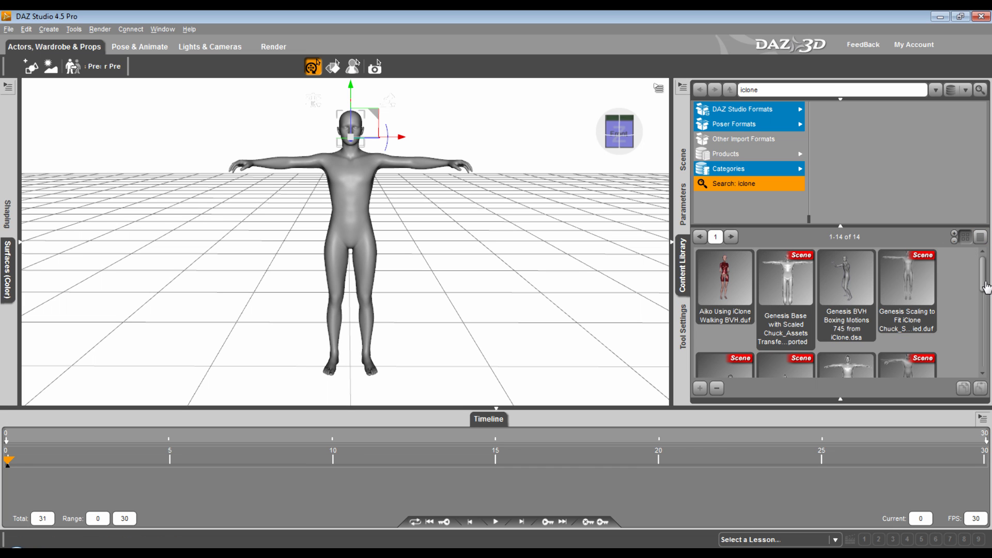
{"action": "left_click_drag", "start_coordinate": [984, 286], "coordinate": [985, 345]}
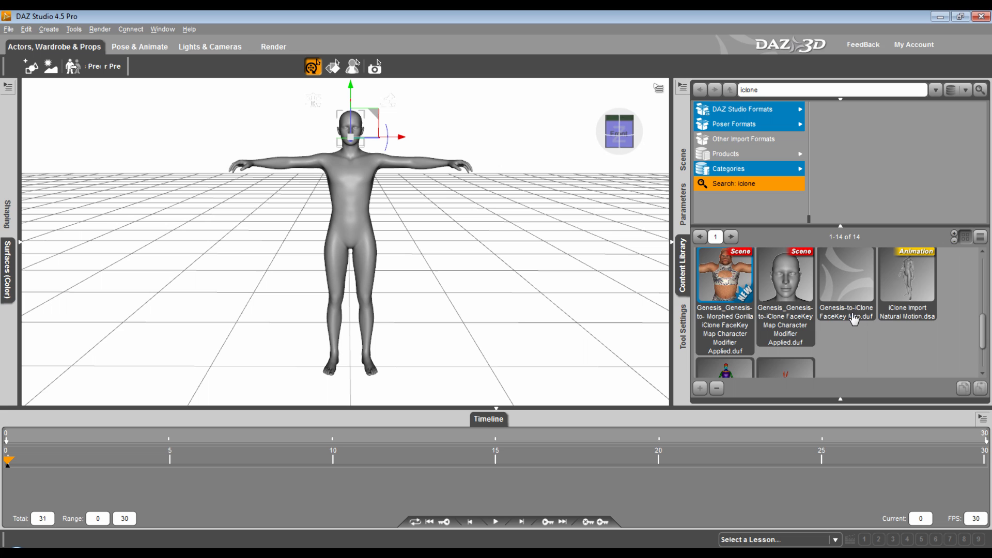
{"action": "mouse_move", "coordinate": [838, 294]}
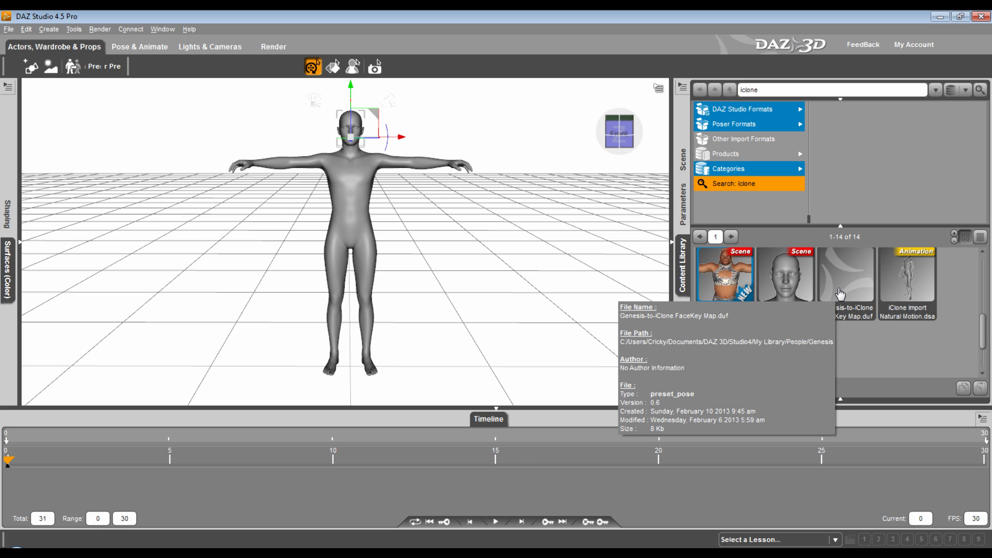
Apply the Genesis-to-iClone FaceKey Map preset to Genesis, extending the timeline to frames 0–1710
{"action": "left_click_drag", "start_coordinate": [840, 293], "coordinate": [351, 138]}
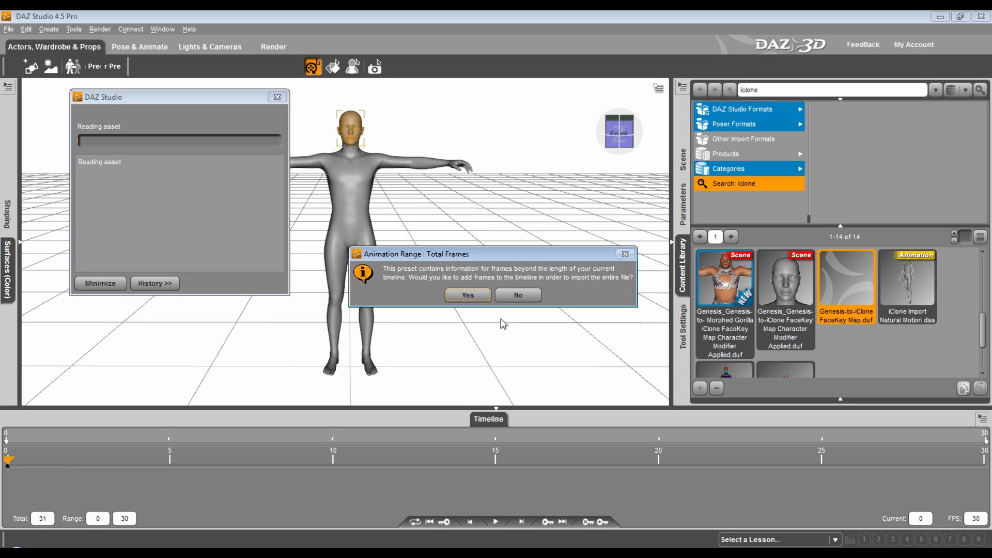
{"action": "left_click", "coordinate": [468, 296]}
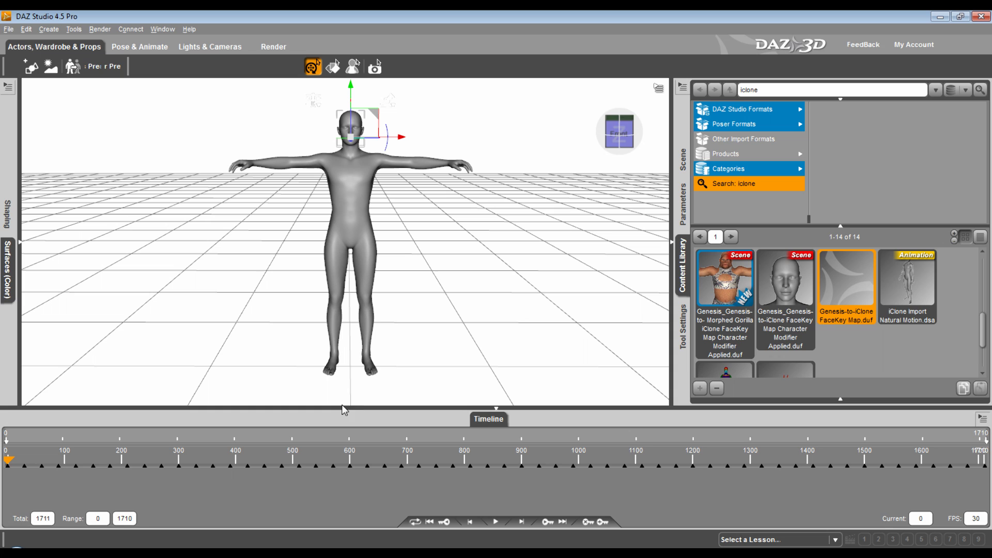
{"action": "left_click", "coordinate": [118, 519]}
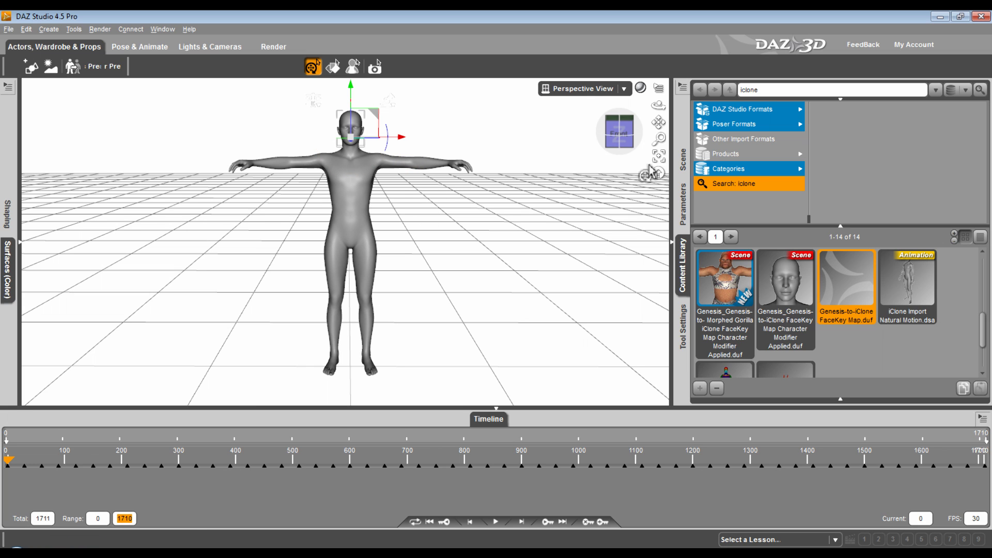
Frame the camera straight-on at the head and play through the FaceKey facial animation
{"action": "left_click", "coordinate": [659, 156]}
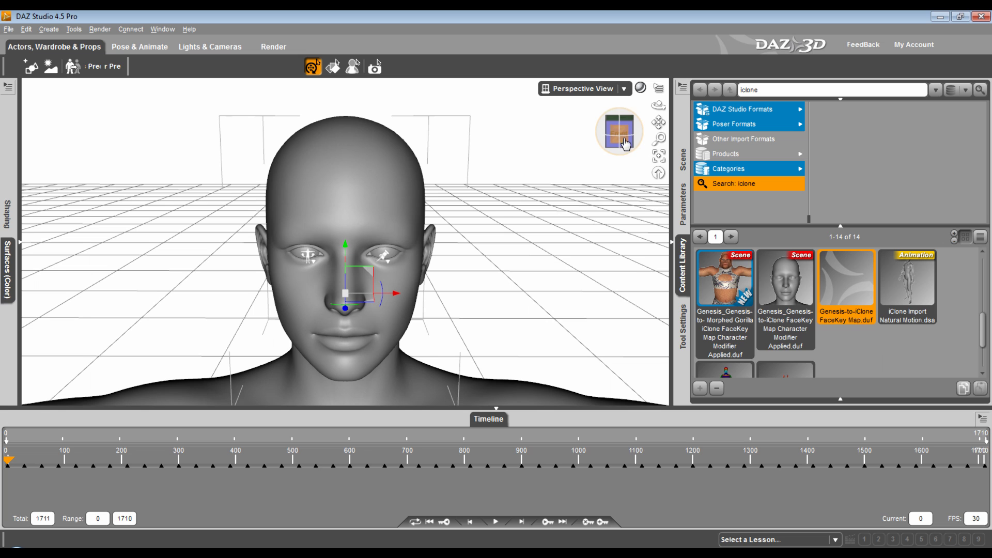
{"action": "left_click", "coordinate": [624, 141]}
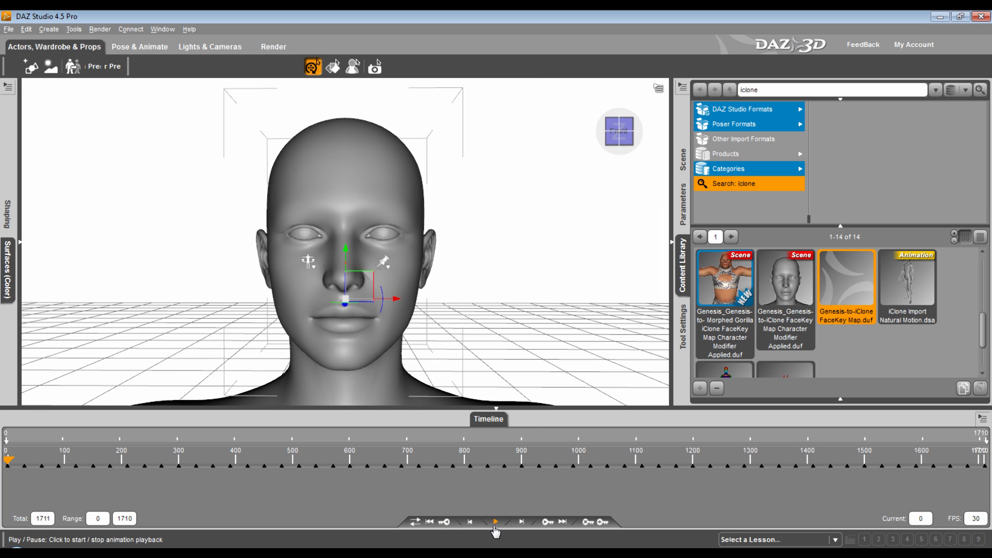
{"action": "left_click", "coordinate": [495, 522]}
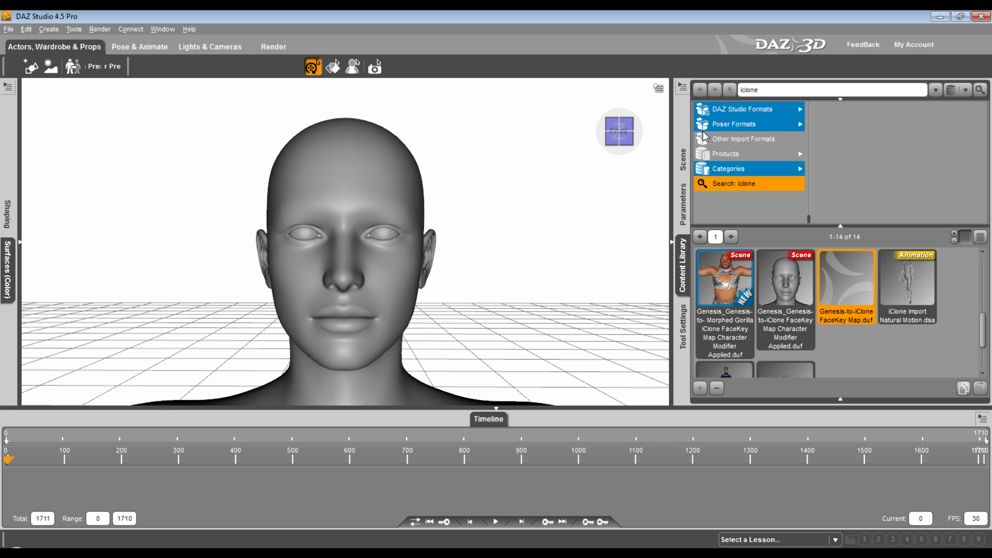
Select the whole Genesis figure and browse its Surfaces Editor, Presets and Shader Baker tabs
{"action": "left_click", "coordinate": [684, 159]}
{"action": "left_click", "coordinate": [763, 102]}
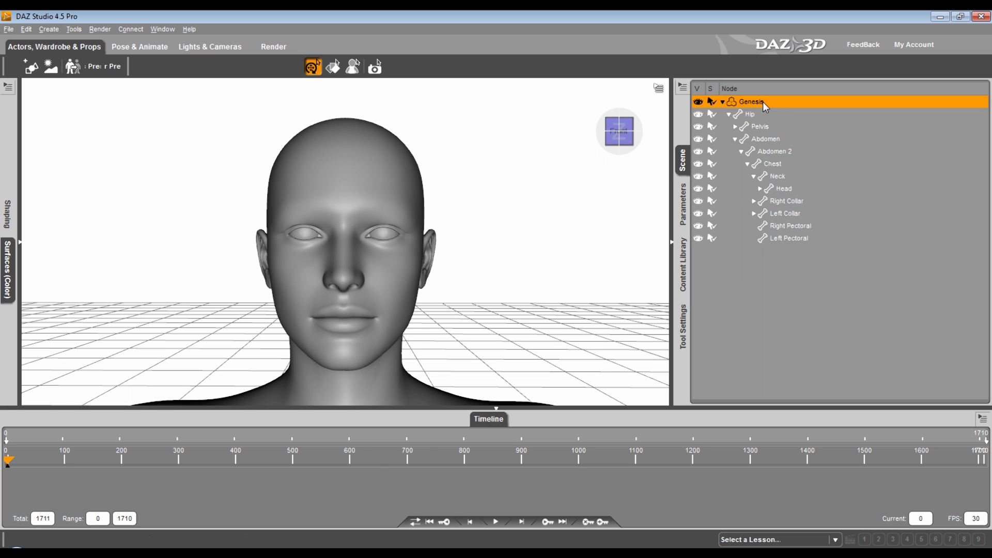
{"action": "left_click", "coordinate": [8, 269]}
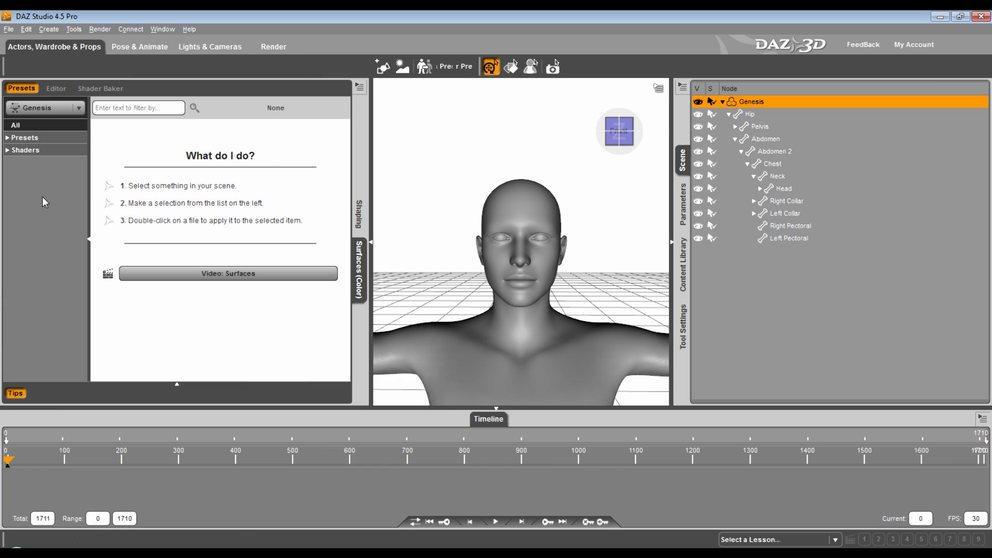
{"action": "left_click", "coordinate": [56, 89]}
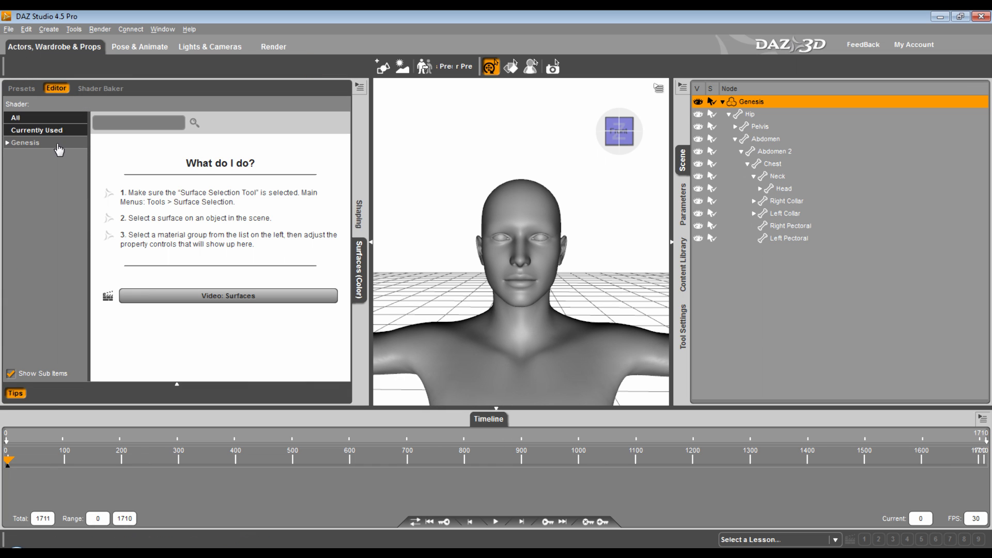
{"action": "left_click", "coordinate": [35, 144]}
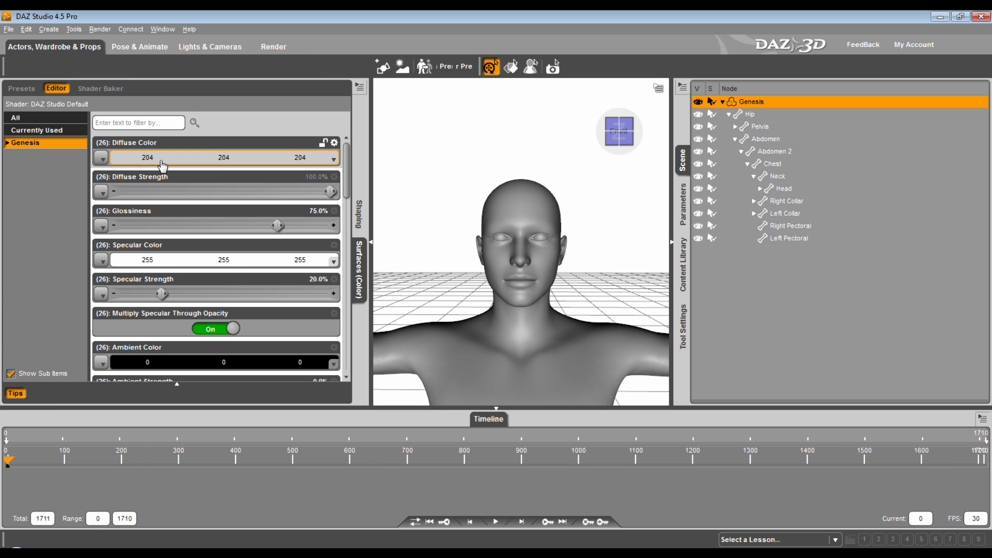
{"action": "left_click", "coordinate": [27, 89]}
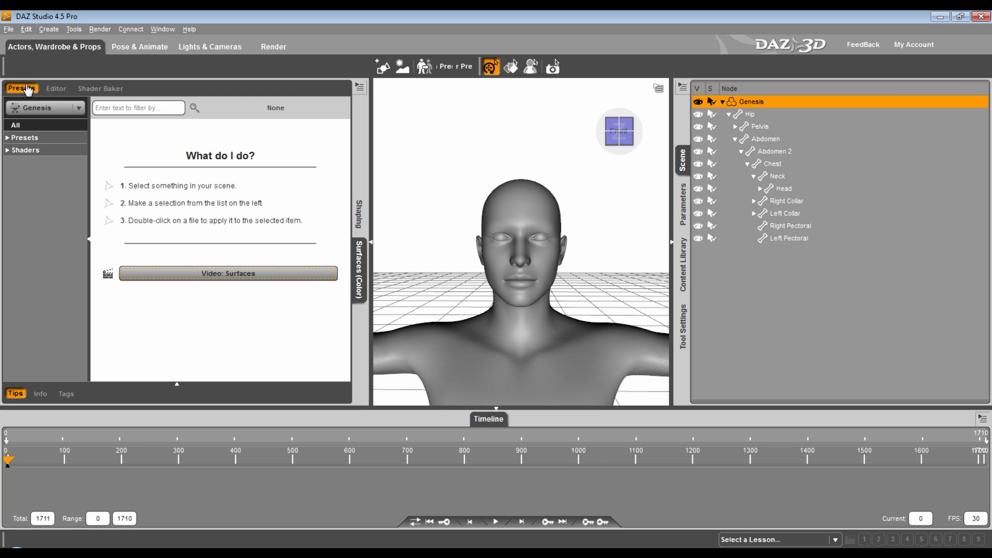
{"action": "left_click", "coordinate": [88, 90]}
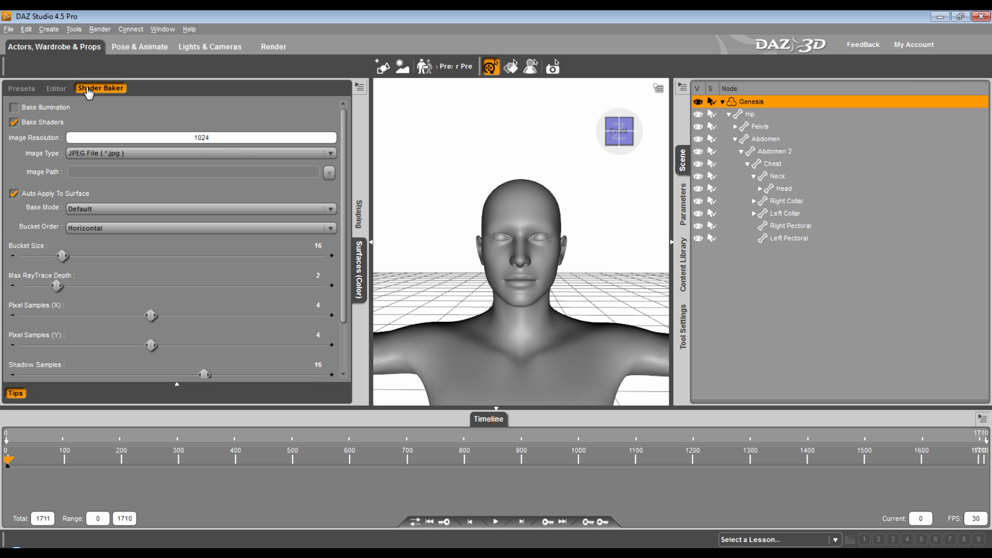
{"action": "left_click", "coordinate": [32, 90]}
Select every node of the Genesis figure from the viewport context menu
{"action": "left_click", "coordinate": [526, 207]}
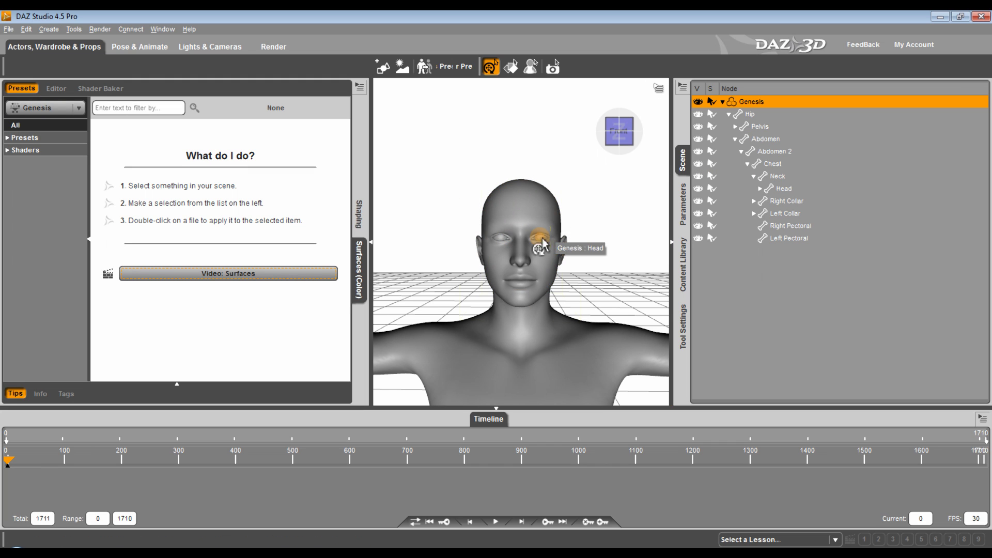
{"action": "right_click", "coordinate": [599, 264]}
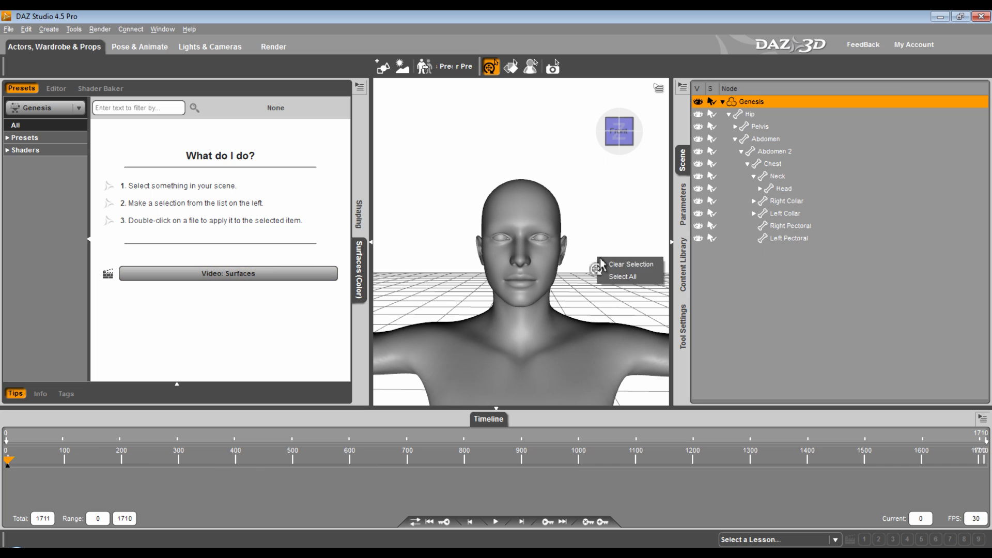
{"action": "left_click", "coordinate": [623, 277]}
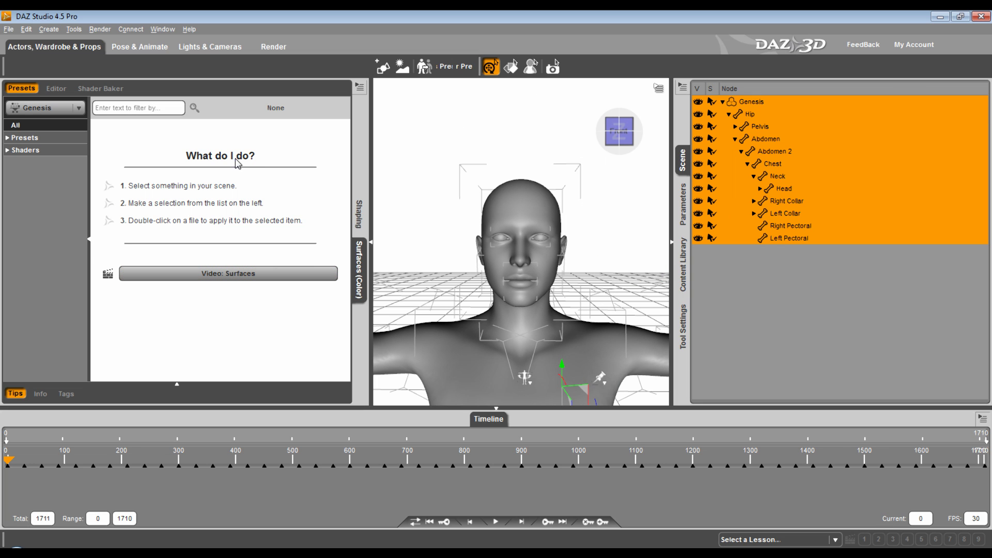
Filter the Genesis material presets for 'defaul' and apply Default MAT.dsa to the figure
{"action": "left_click", "coordinate": [7, 137]}
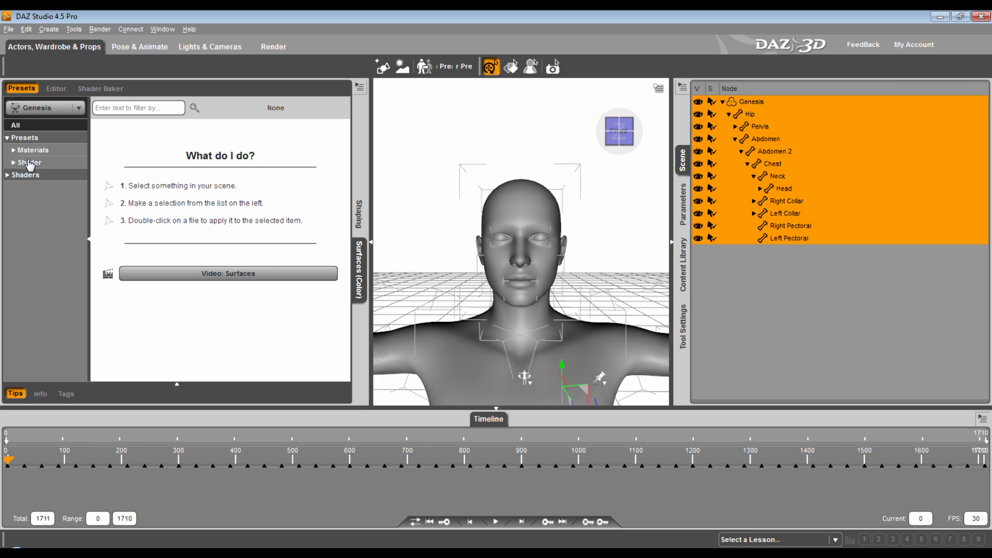
{"action": "left_click", "coordinate": [32, 150]}
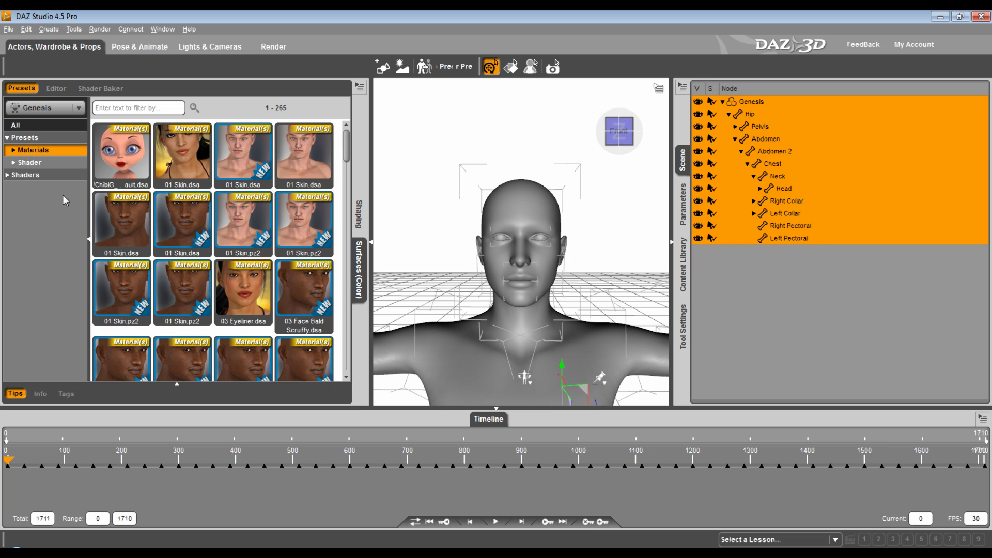
{"action": "left_click", "coordinate": [167, 108]}
{"action": "type", "text": "defa"}
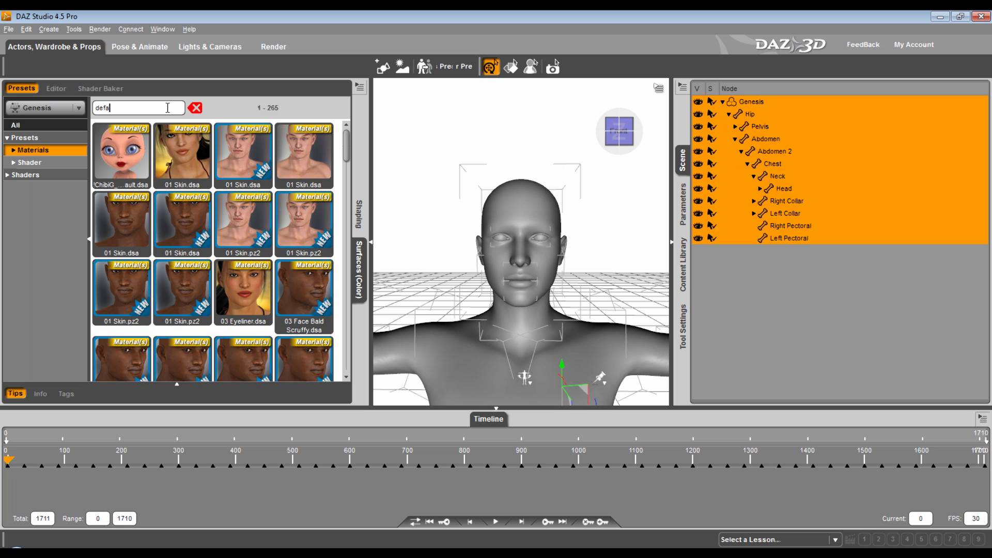
{"action": "type", "text": "ult"}
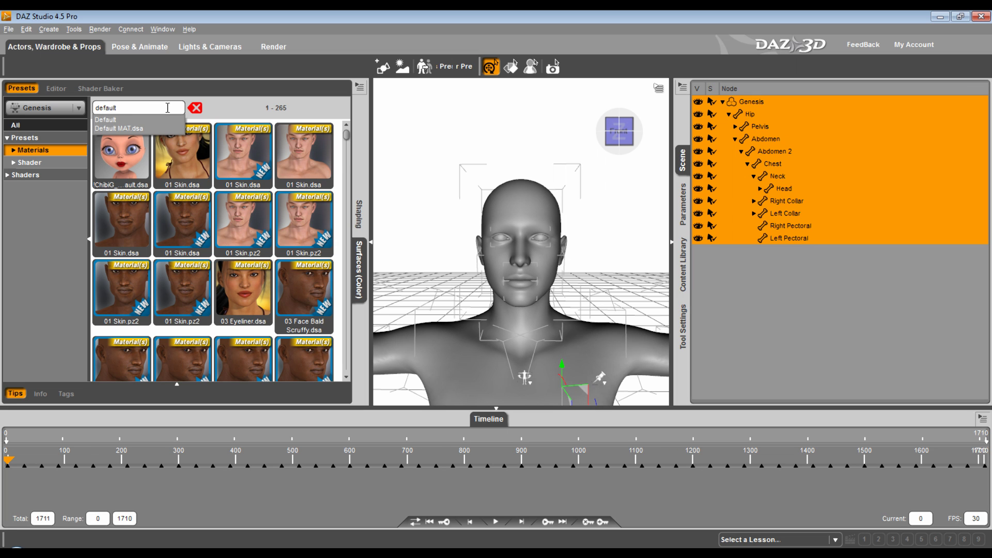
{"action": "left_click", "coordinate": [127, 128]}
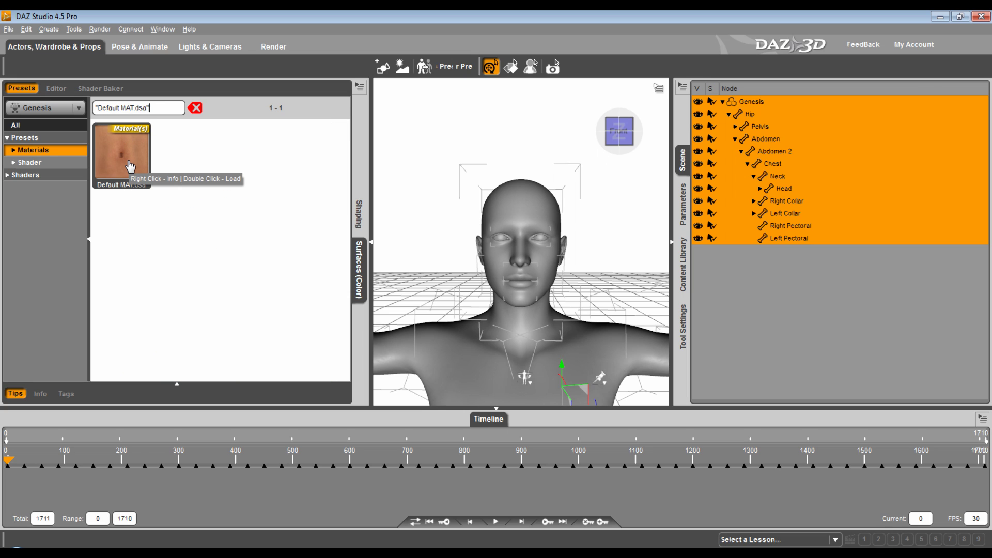
{"action": "left_click_drag", "start_coordinate": [130, 166], "coordinate": [450, 300]}
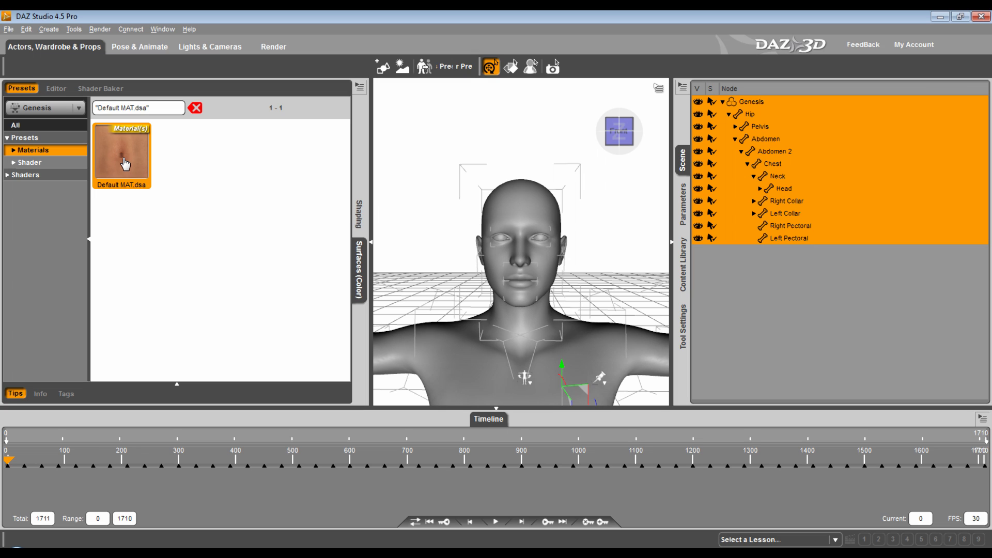
{"action": "left_click_drag", "start_coordinate": [125, 163], "coordinate": [542, 233]}
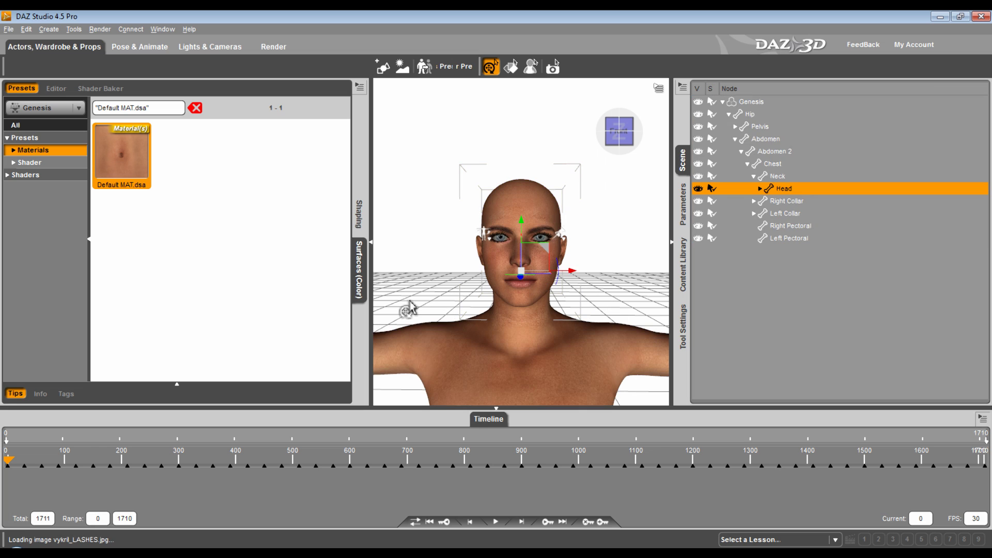
Deselect the head, collapse the Presets pane, and pan and tilt the view onto the face
{"action": "left_click", "coordinate": [438, 290]}
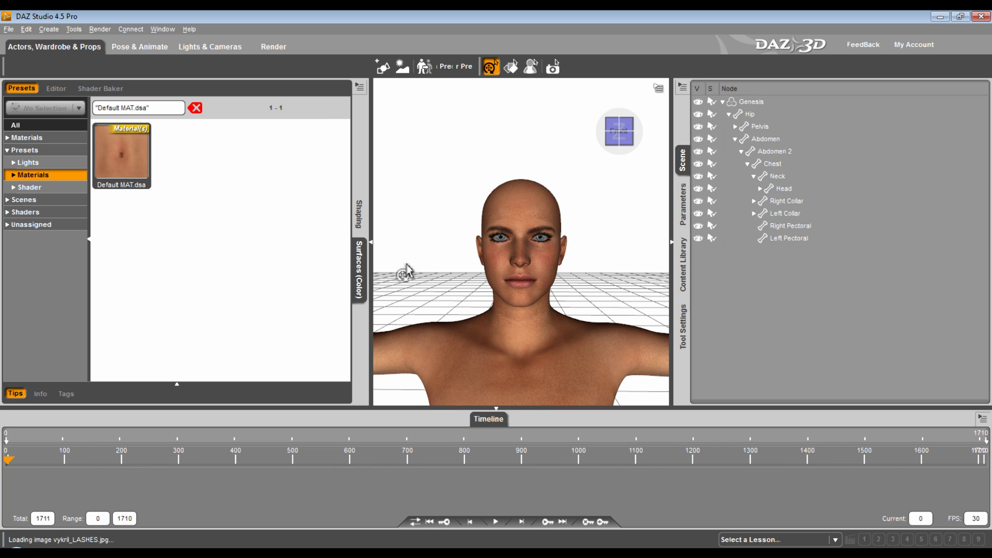
{"action": "left_click", "coordinate": [371, 243]}
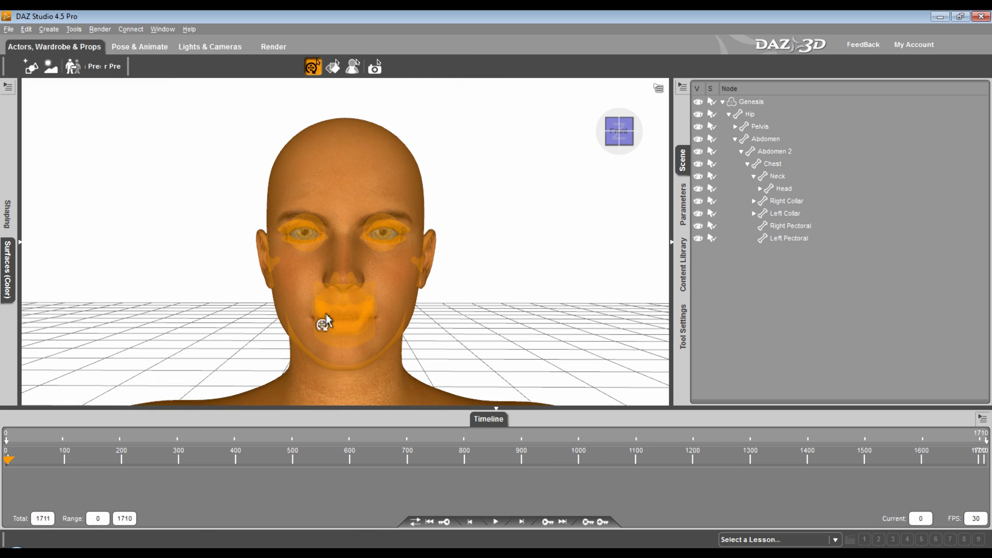
{"action": "mouse_move", "coordinate": [589, 168]}
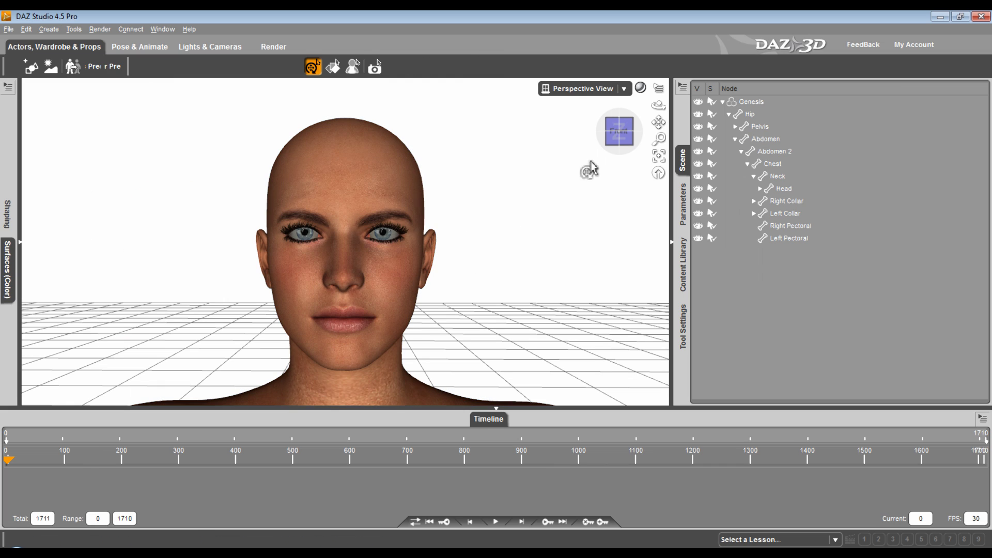
{"action": "left_click_drag", "start_coordinate": [658, 122], "coordinate": [659, 217]}
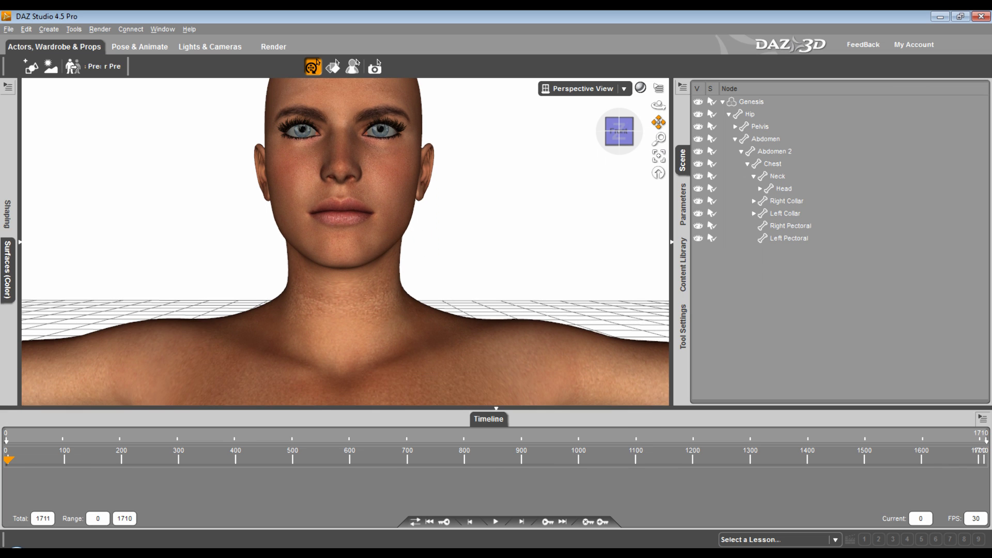
{"action": "left_click_drag", "start_coordinate": [620, 132], "coordinate": [620, 147]}
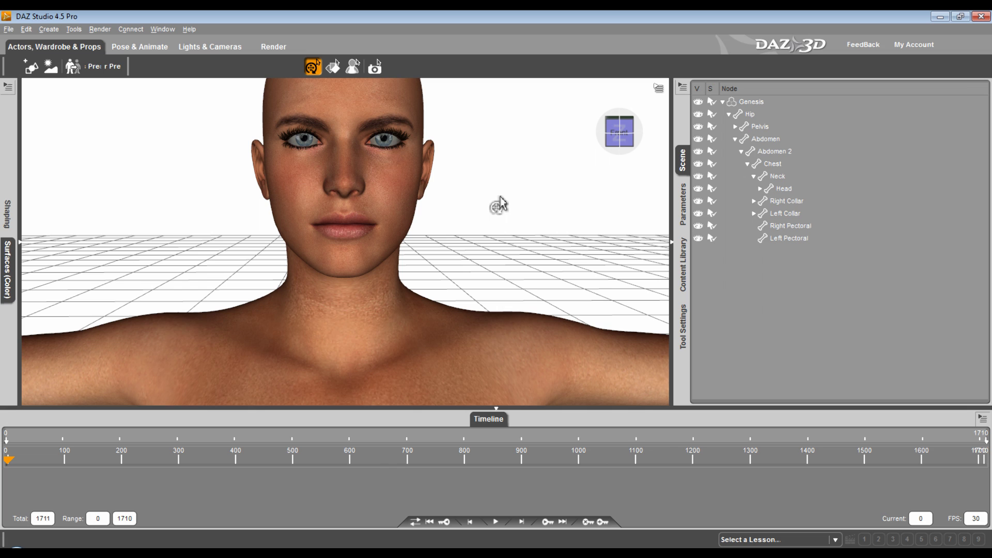
Select all parts of the Genesis figure via the viewport's Select All option
{"action": "left_click", "coordinate": [9, 30]}
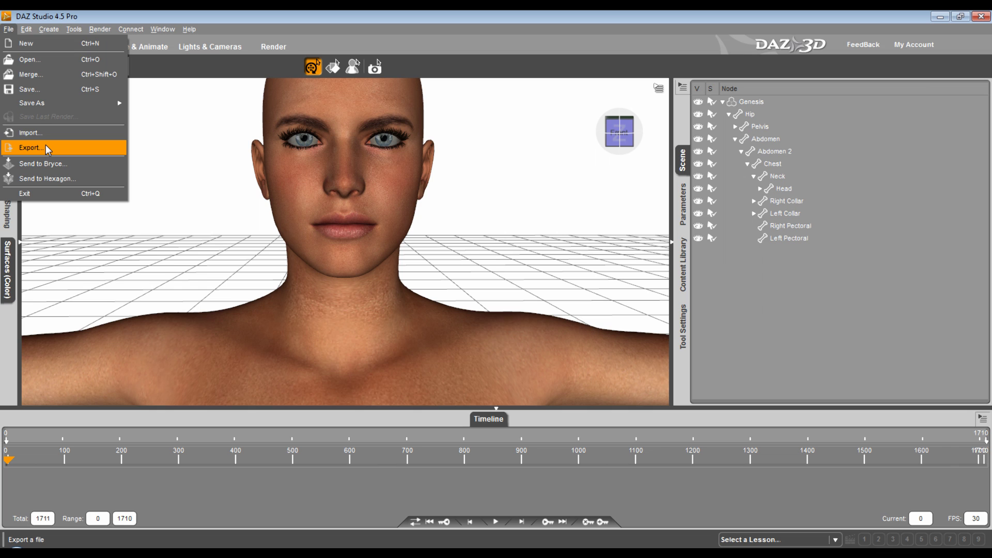
{"action": "right_click", "coordinate": [170, 158]}
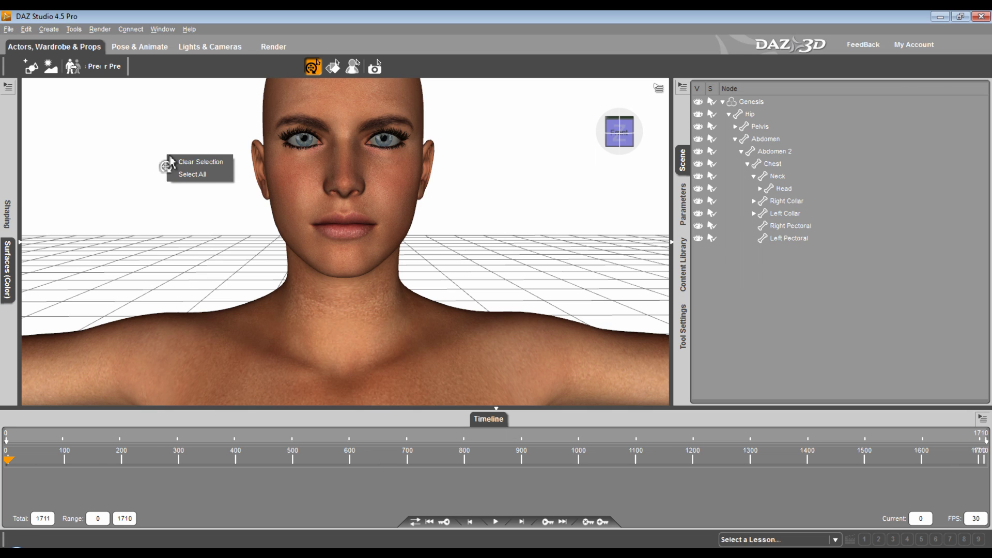
{"action": "left_click", "coordinate": [182, 174]}
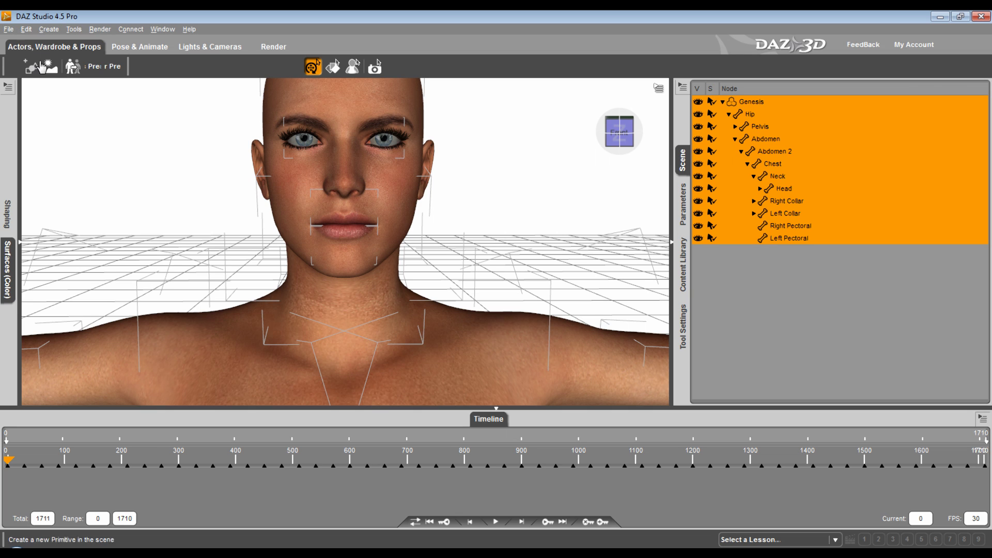
Export the figure to the existing Base Genesis Facial Mapped.fbx file
{"action": "left_click", "coordinate": [8, 29]}
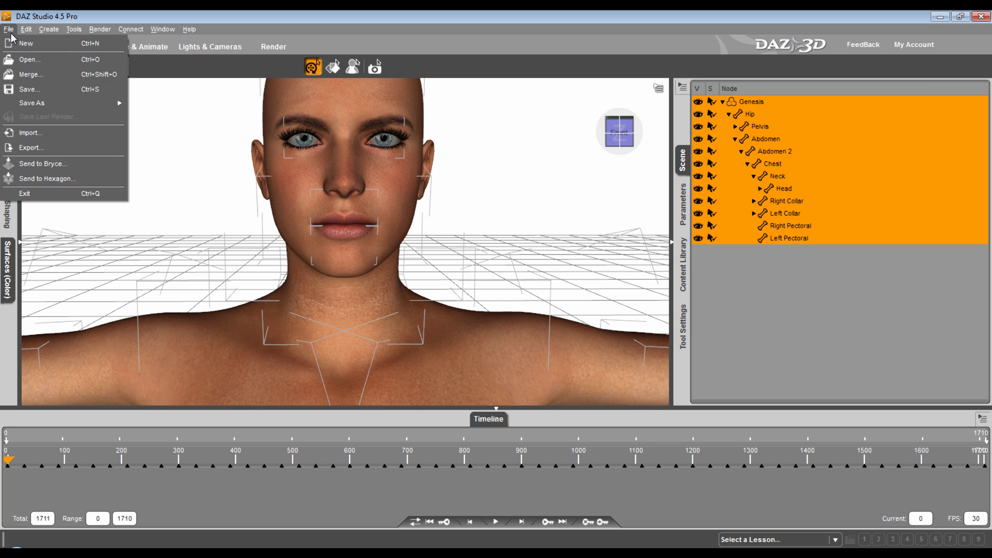
{"action": "left_click", "coordinate": [43, 147]}
{"action": "left_click", "coordinate": [188, 126]}
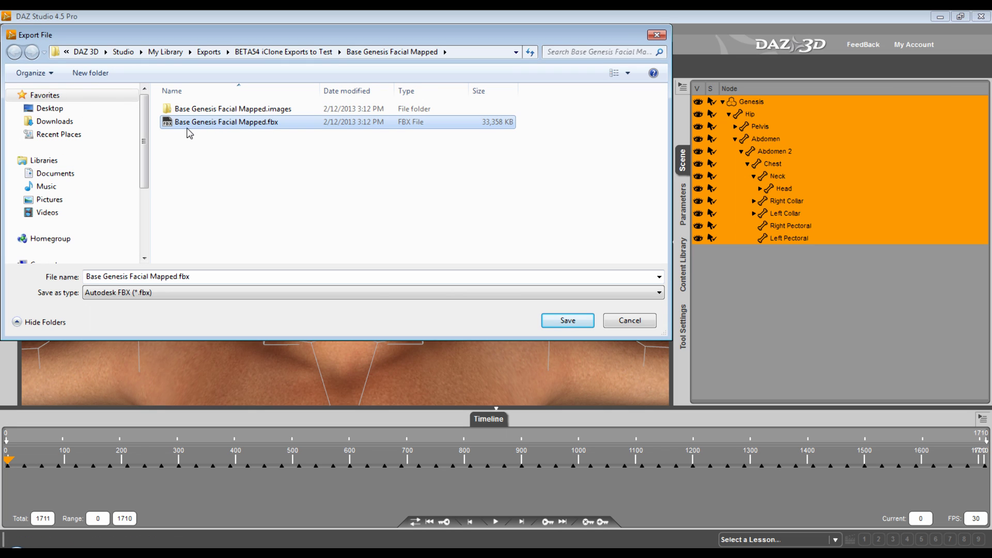
{"action": "left_click", "coordinate": [543, 319]}
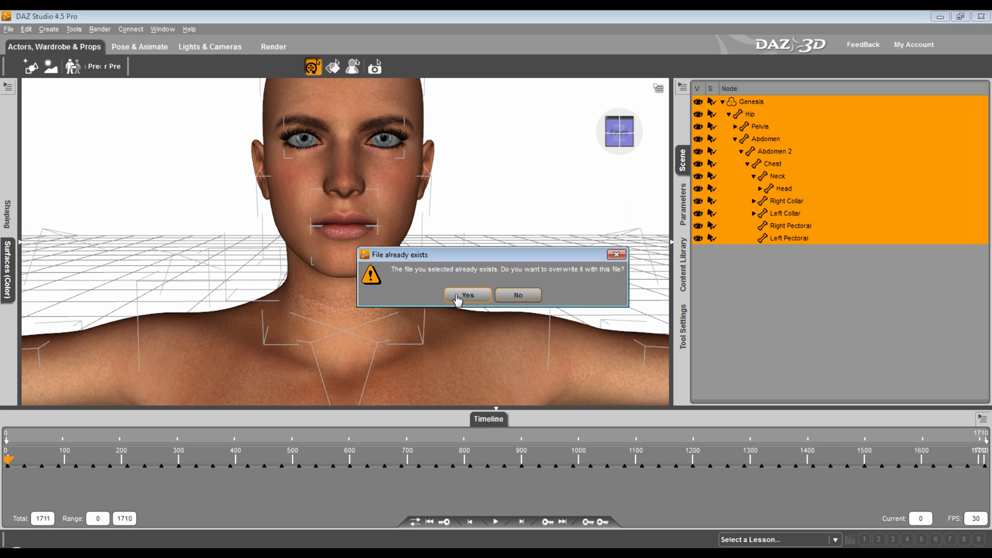
Overwrite the FBX file and run the export with FBX 2012 – Binary output format
{"action": "left_click", "coordinate": [457, 297]}
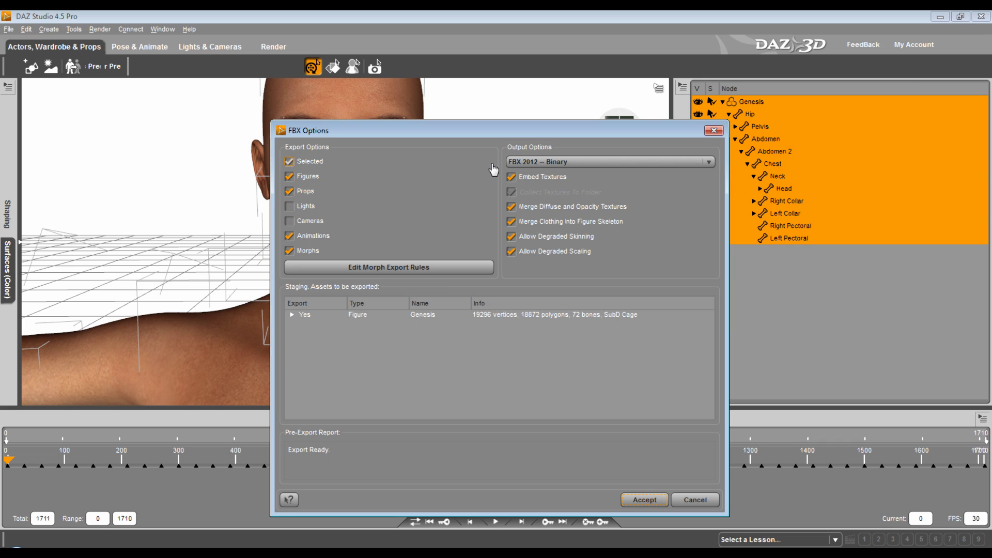
{"action": "left_click", "coordinate": [548, 164]}
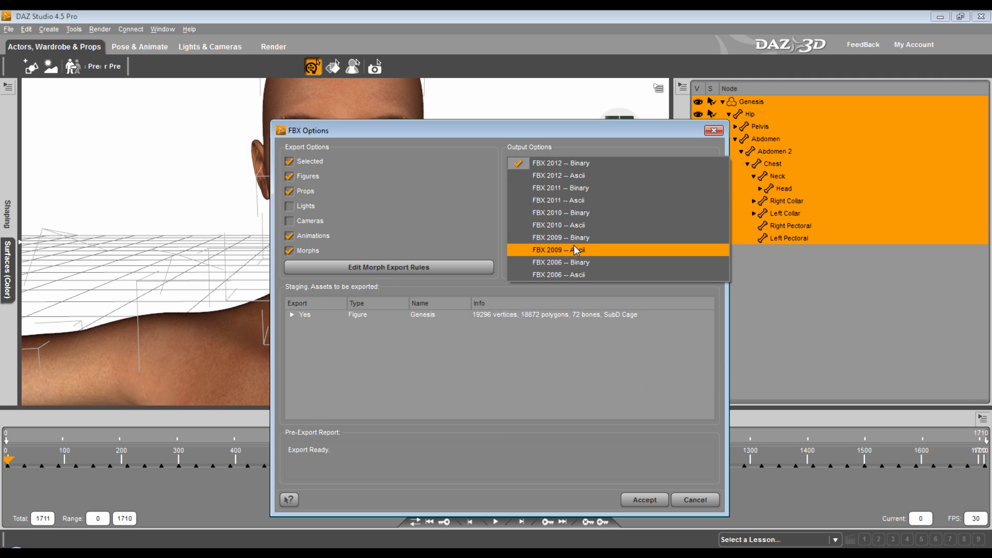
{"action": "left_click", "coordinate": [574, 164]}
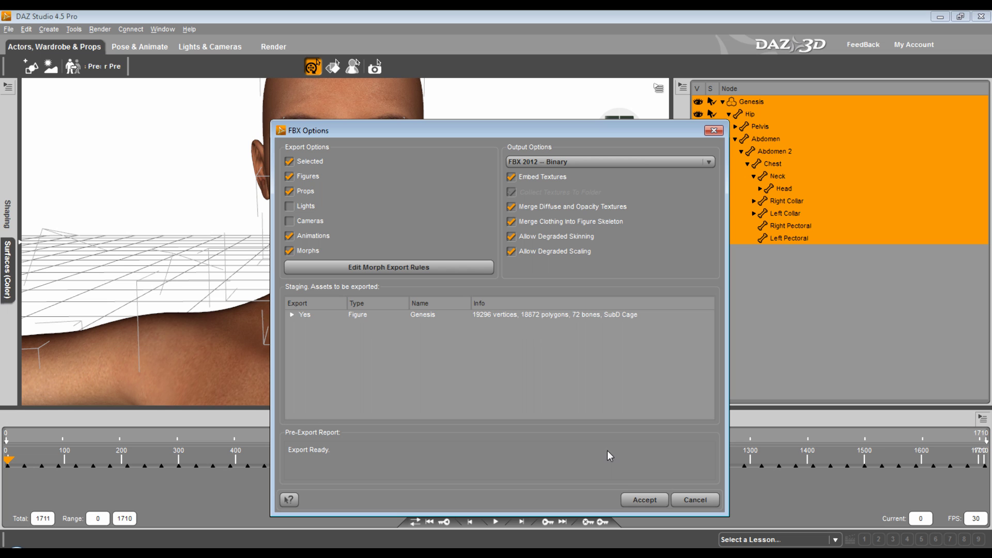
{"action": "left_click", "coordinate": [641, 500]}
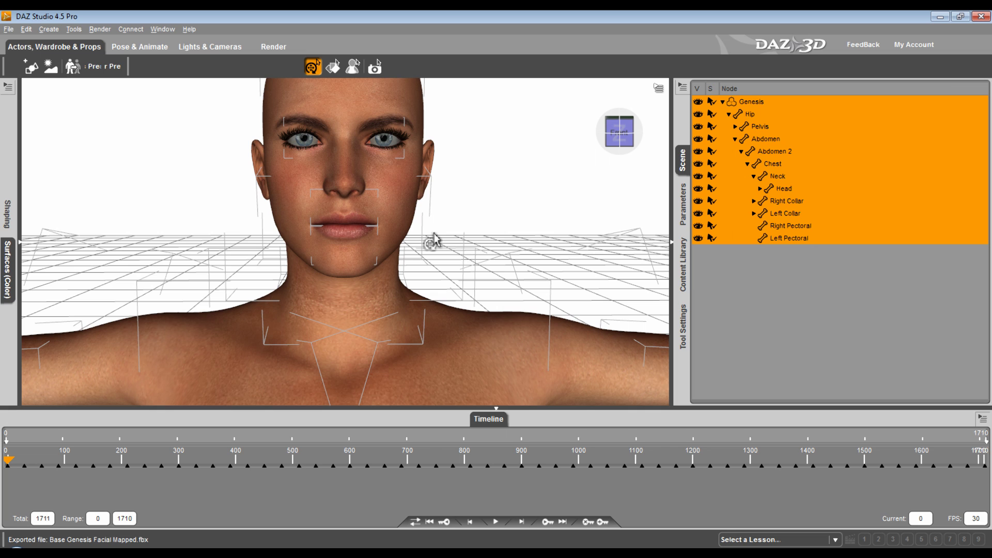
Save the scene via Save As > Scene over the existing Base Genesis Facial Mapped.duf
{"action": "left_click", "coordinate": [7, 30]}
{"action": "mouse_move", "coordinate": [49, 108]}
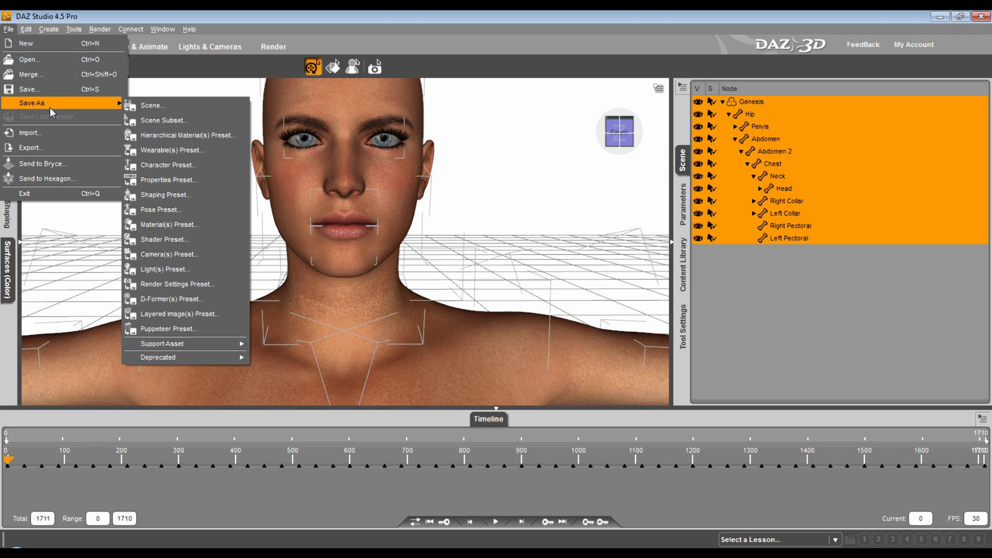
{"action": "left_click", "coordinate": [149, 105]}
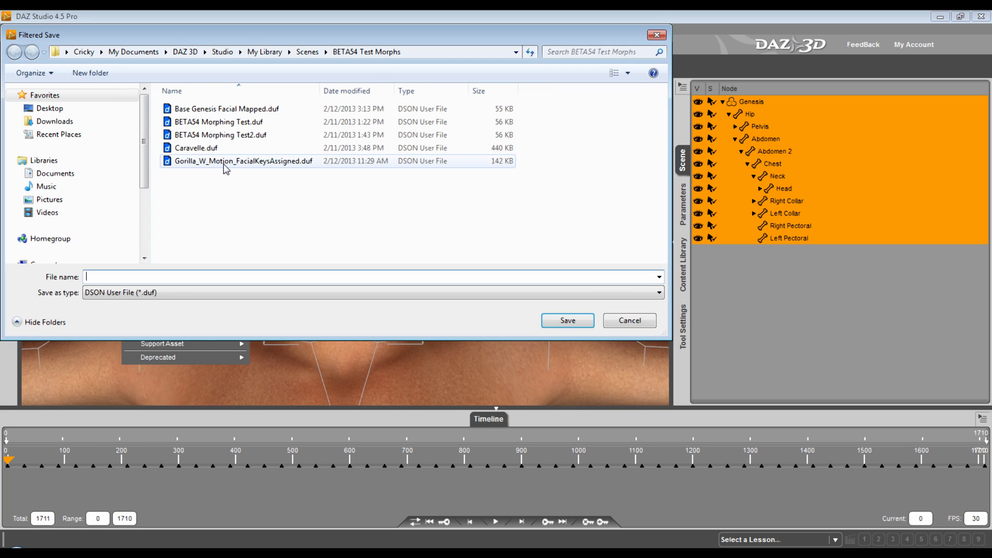
{"action": "left_click", "coordinate": [227, 109]}
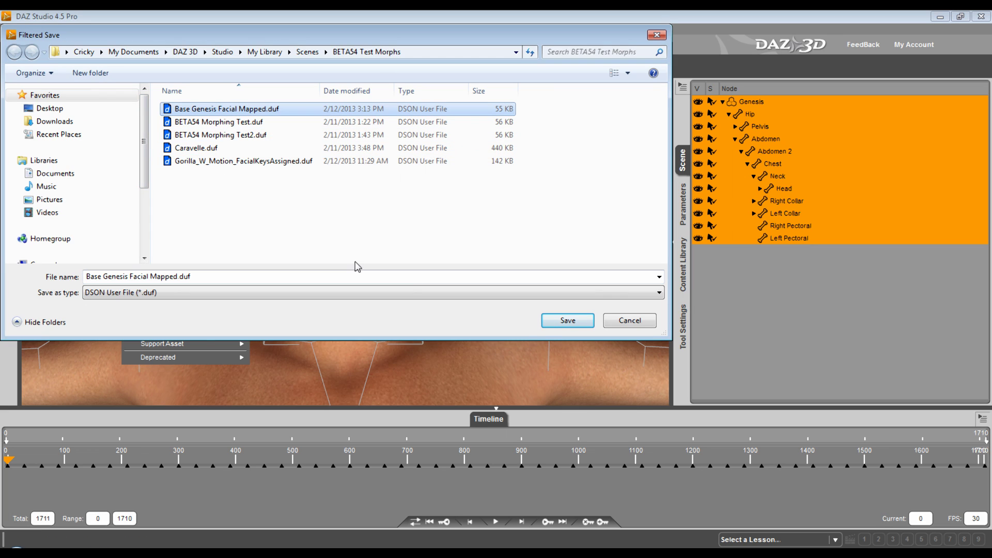
{"action": "left_click", "coordinate": [553, 321]}
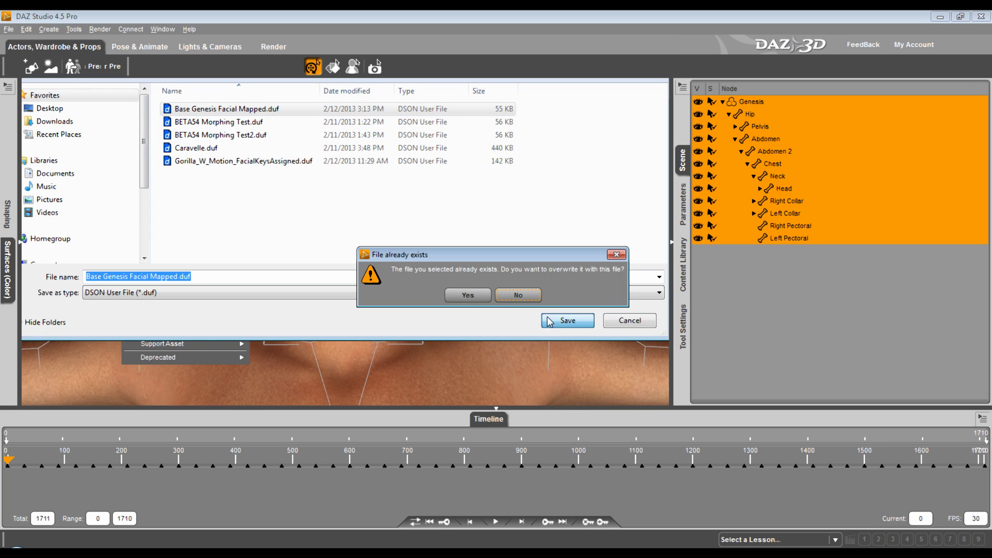
{"action": "left_click", "coordinate": [468, 295]}
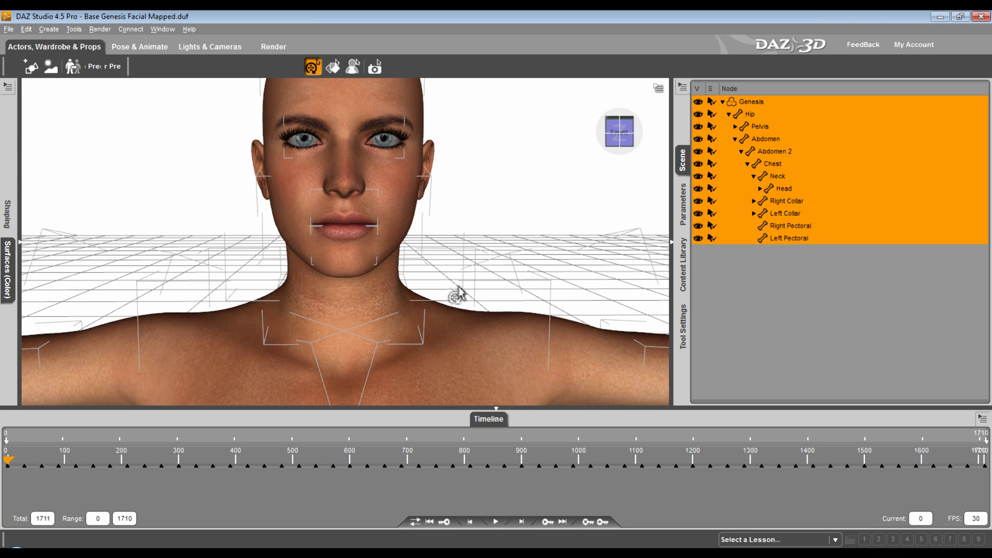
Reset the viewport camera to frame the full Genesis figure in T-pose
{"action": "mouse_move", "coordinate": [633, 190]}
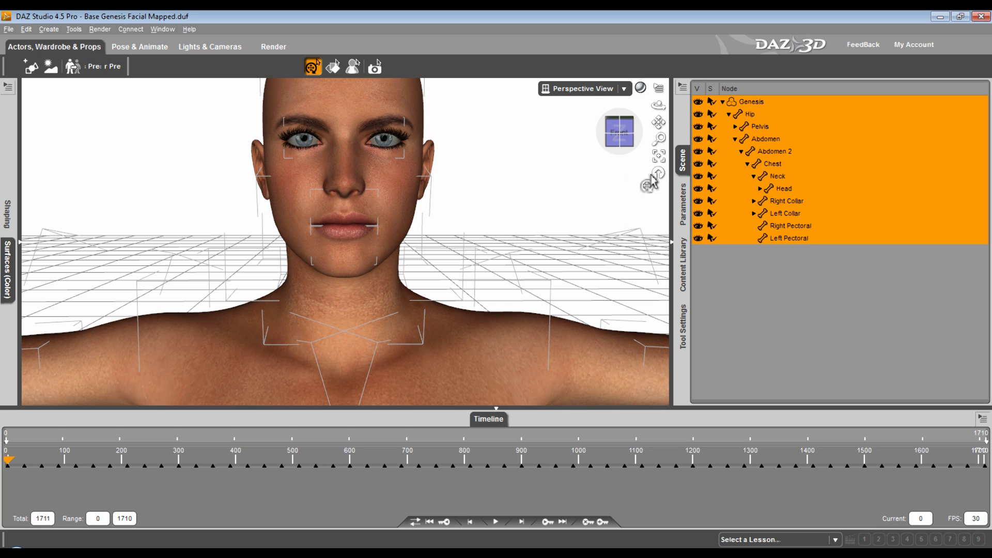
{"action": "left_click", "coordinate": [655, 164]}
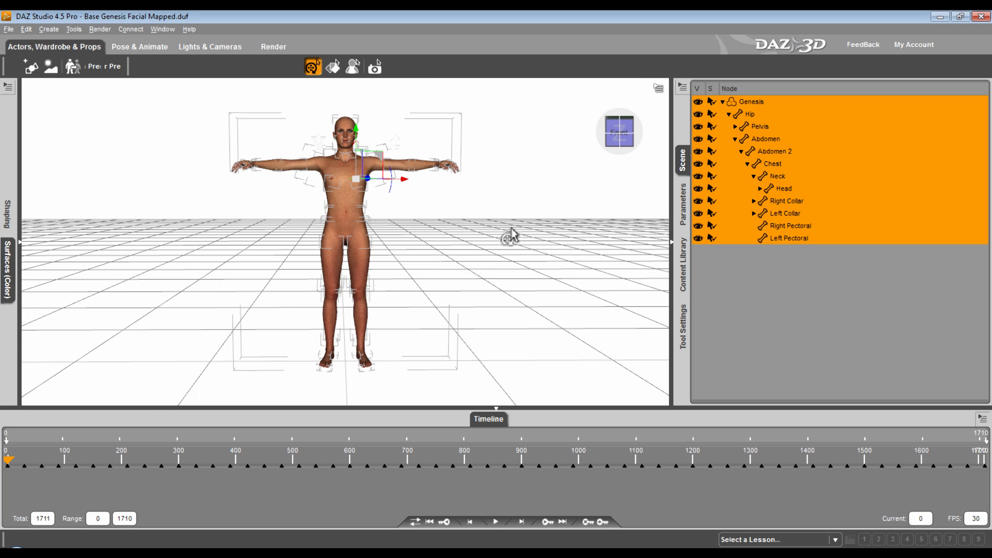